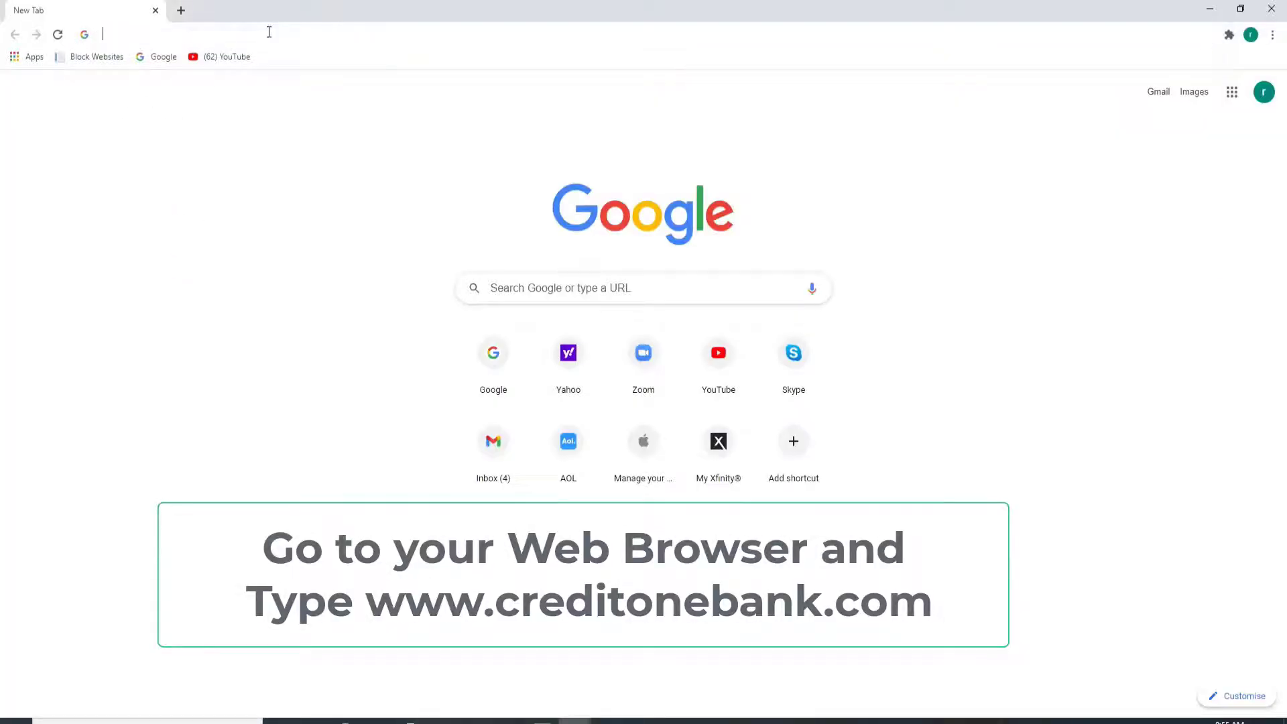
click(269, 31)
text(www.creditonebank.com)
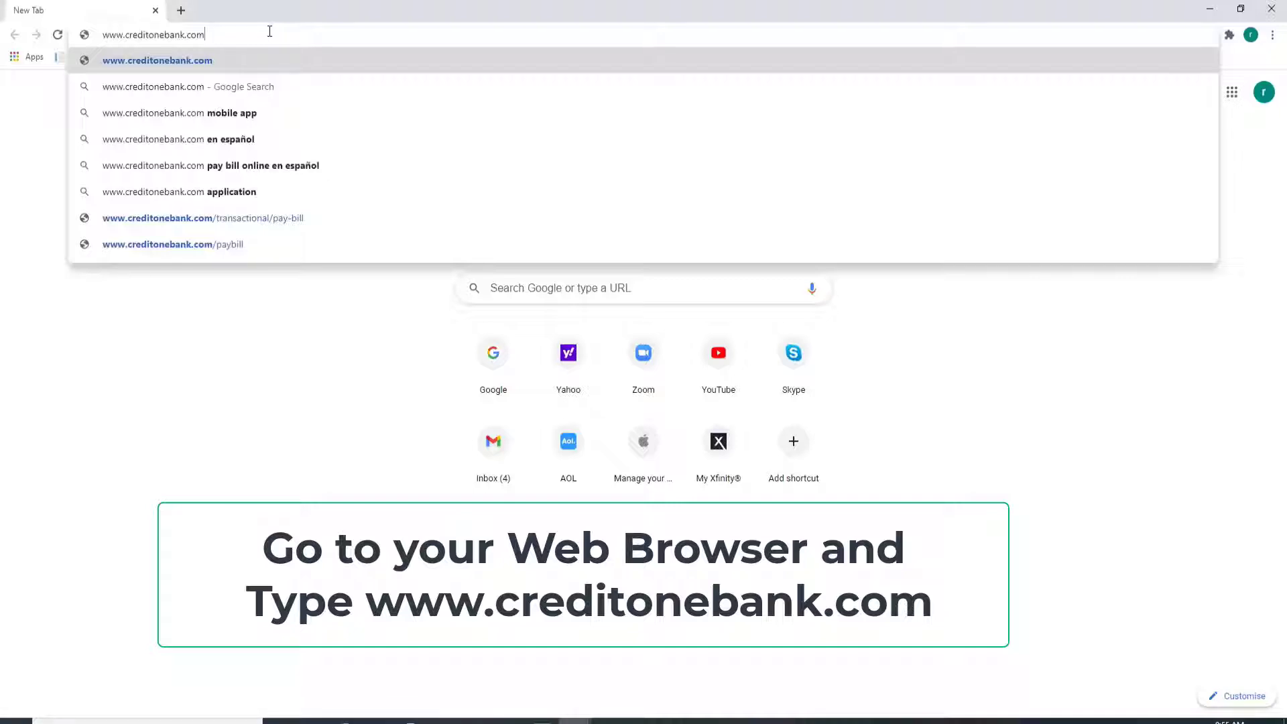
key(Return)
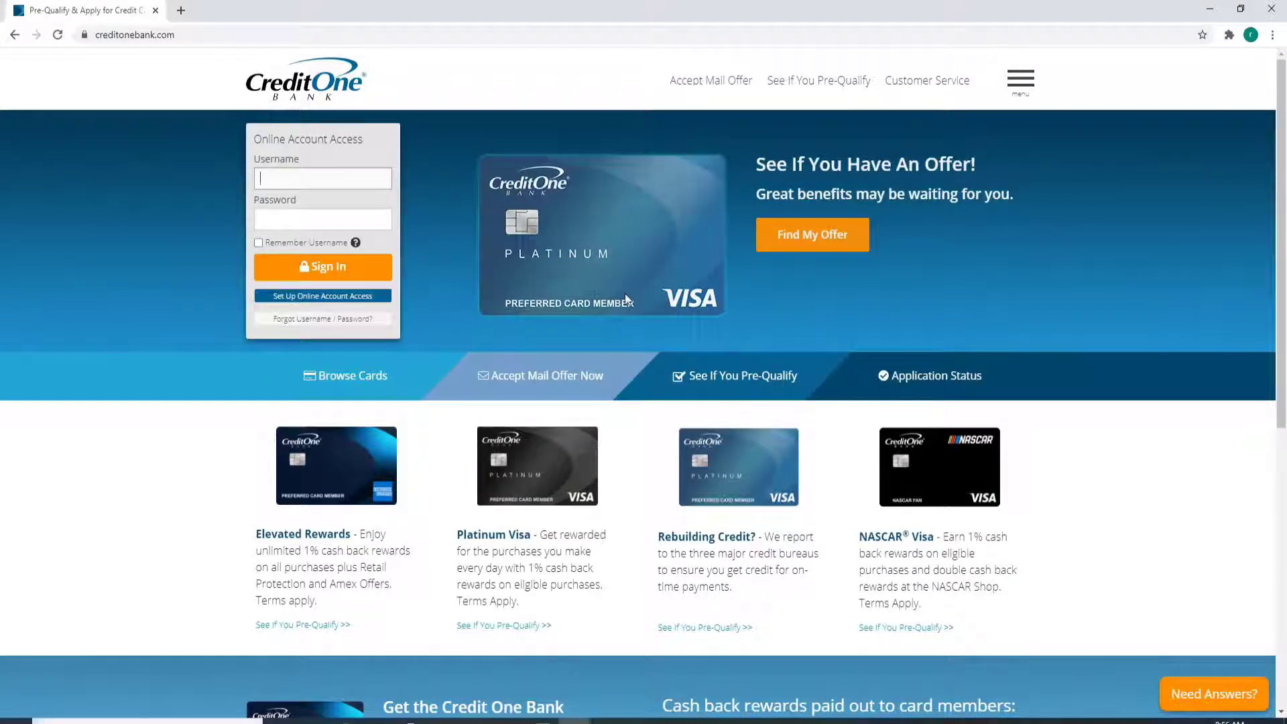
- Enter the username and password in the sign-in form and tick Remember Username
click(297, 219)
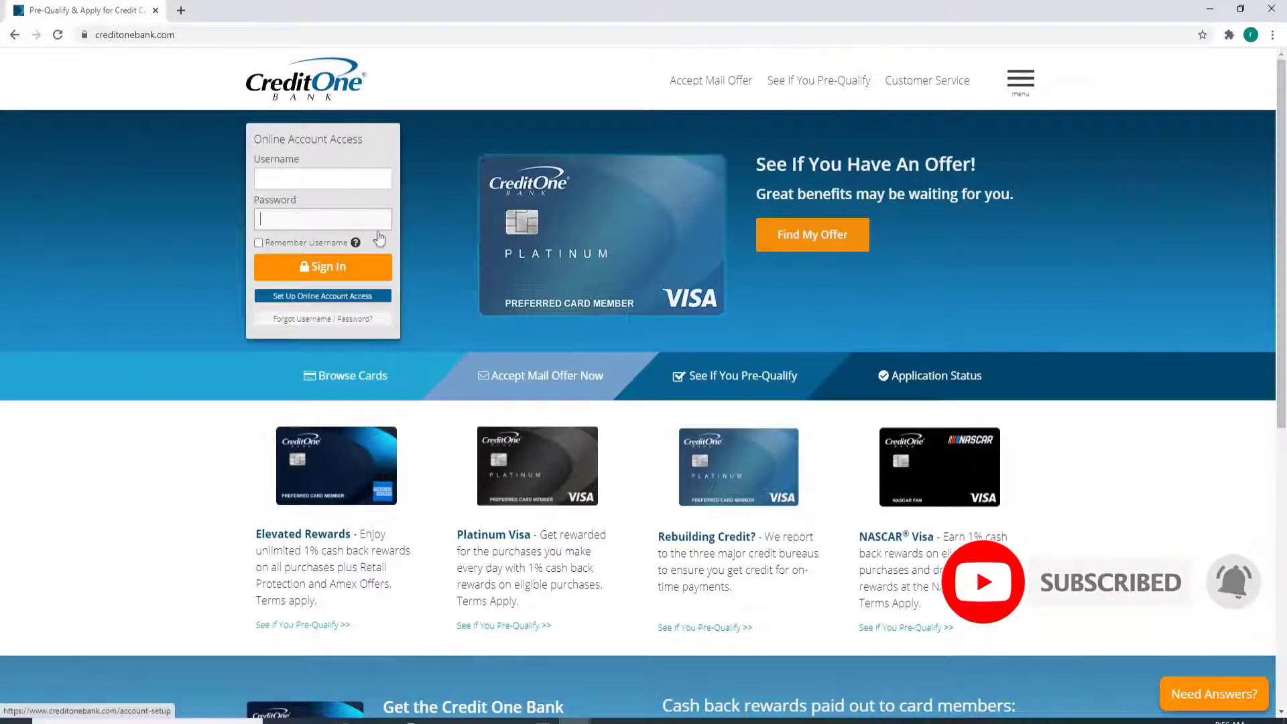
click(309, 177)
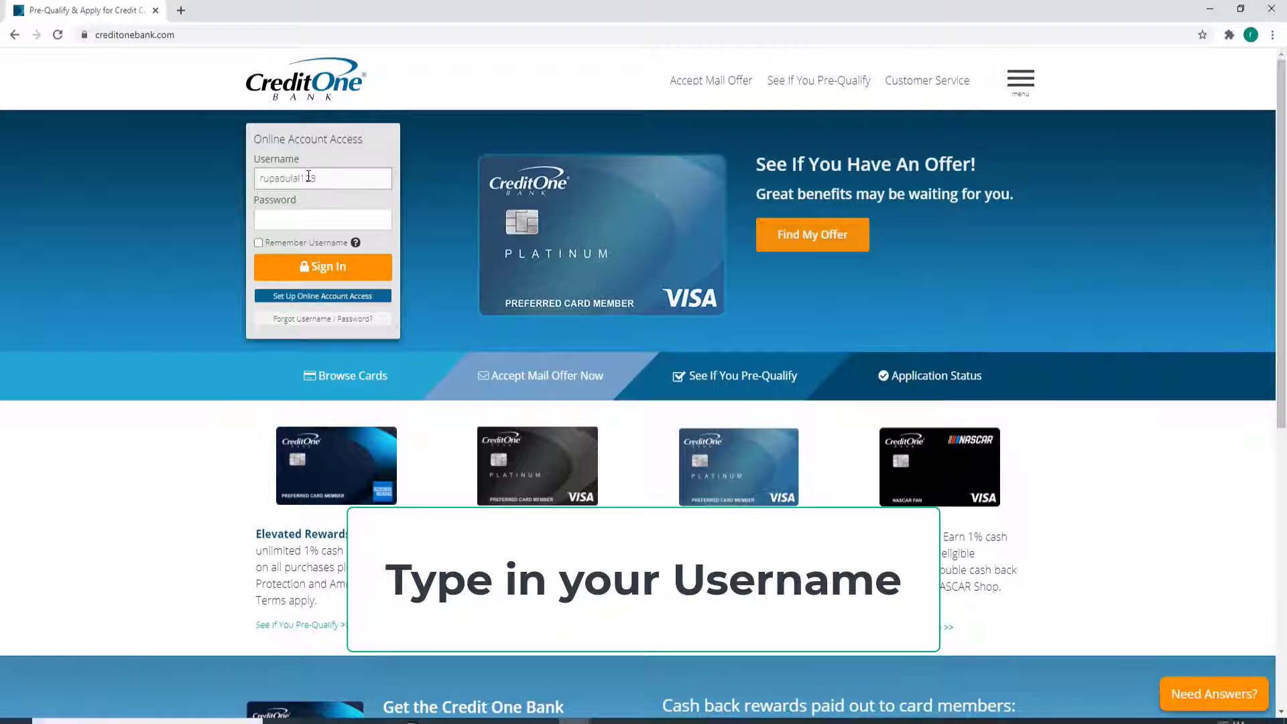
click(303, 217)
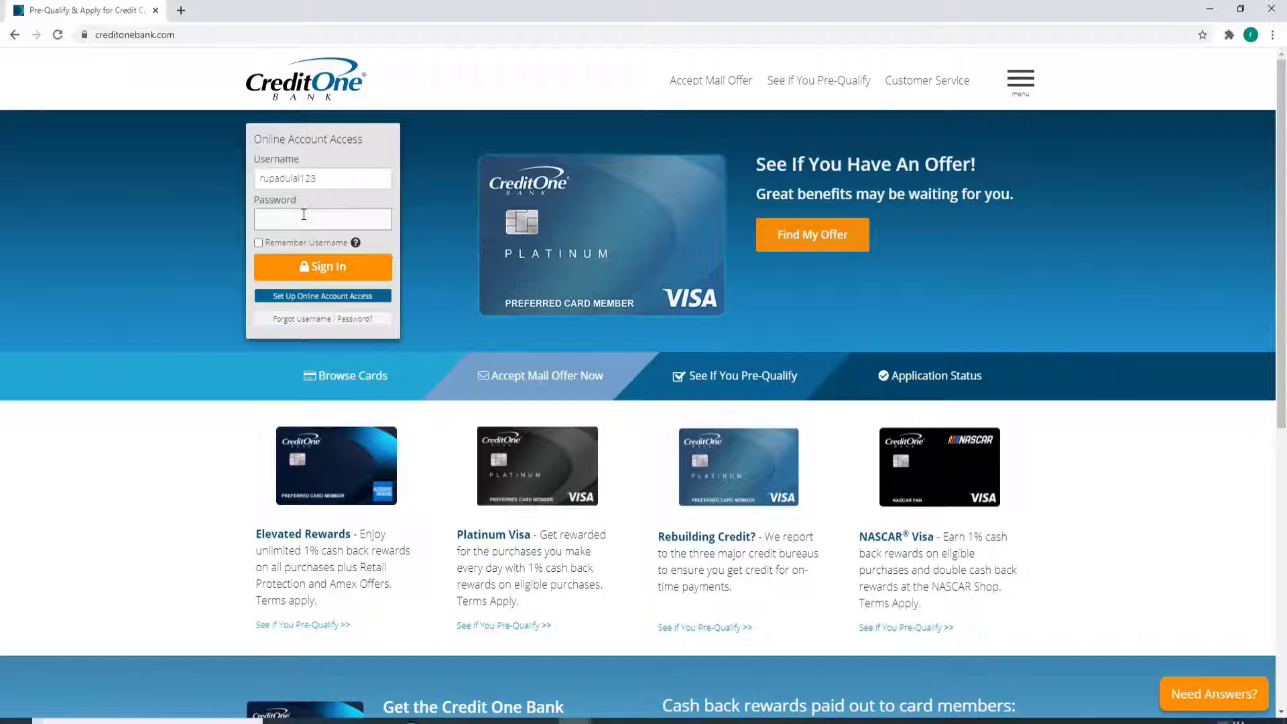
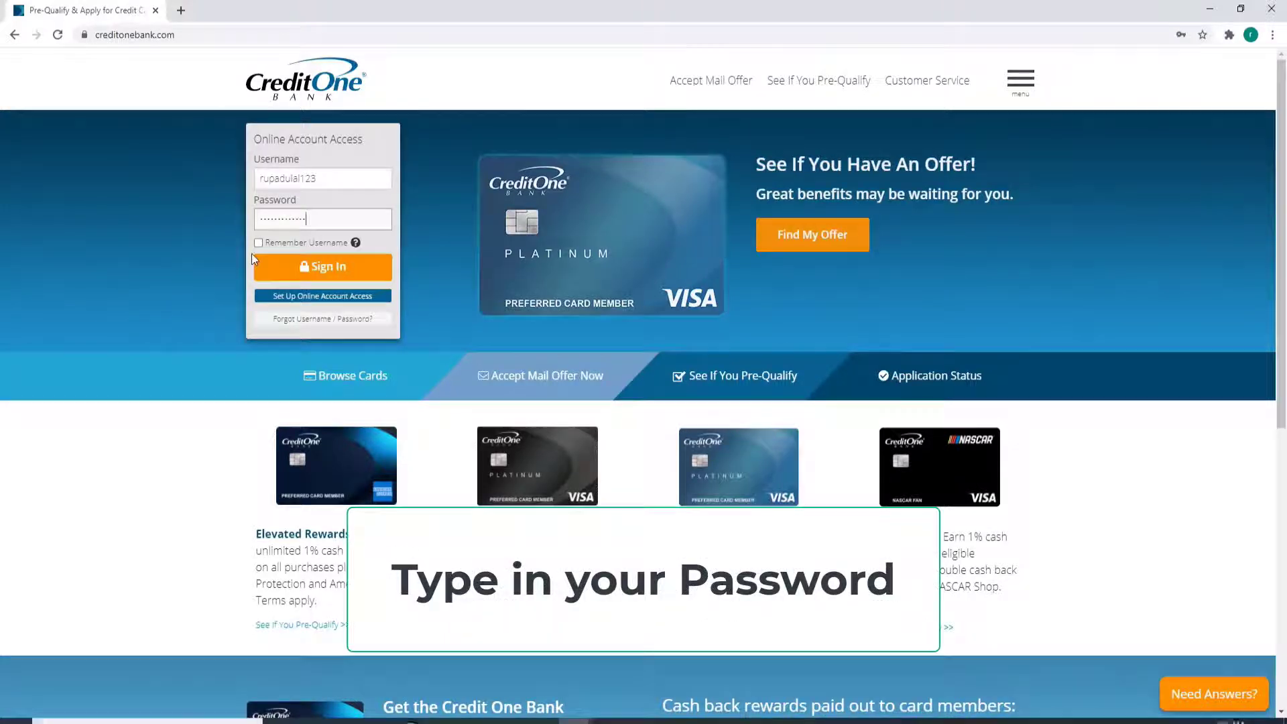
click(259, 243)
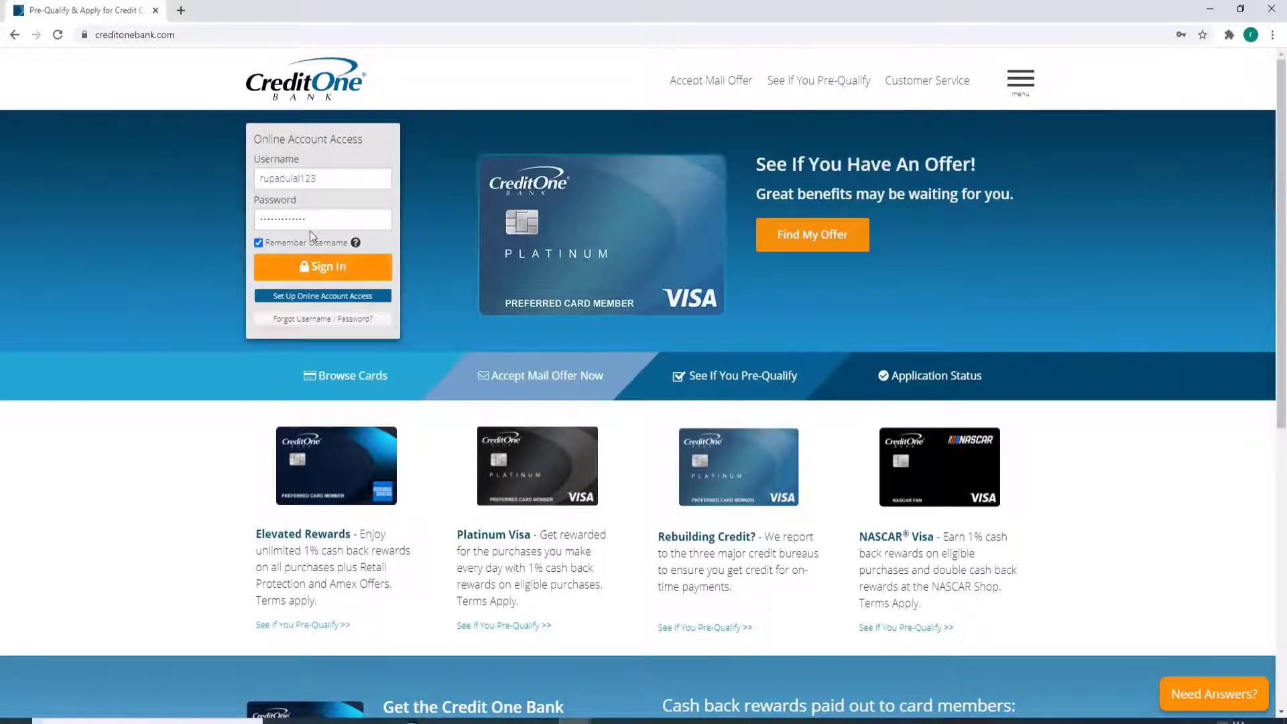
- Untick Remember Username and return focus to the Password field
click(258, 243)
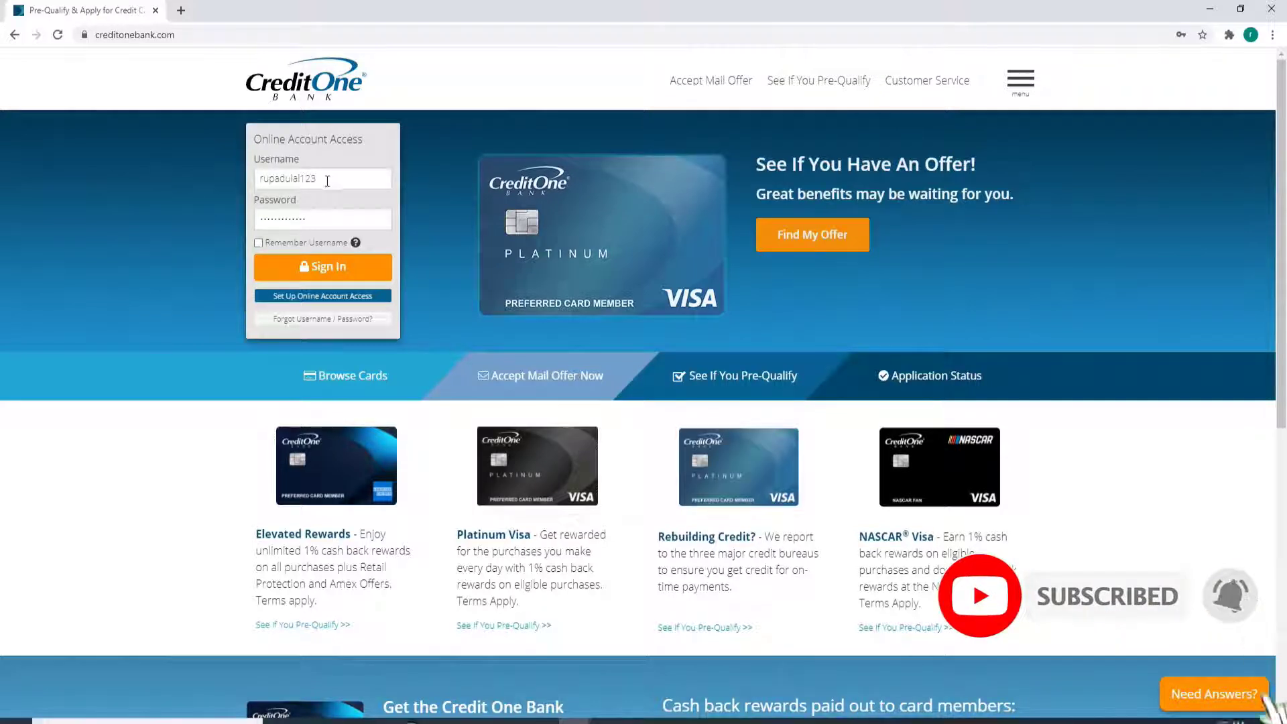
click(327, 220)
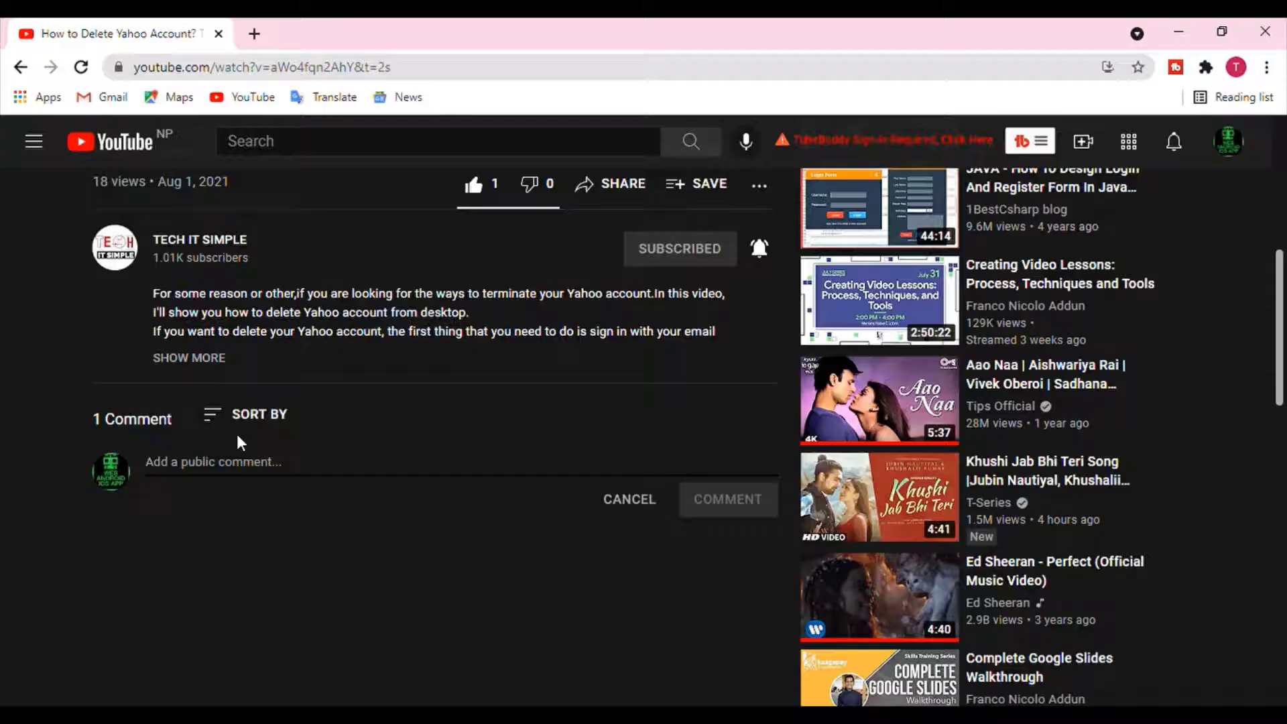
text(It really he)
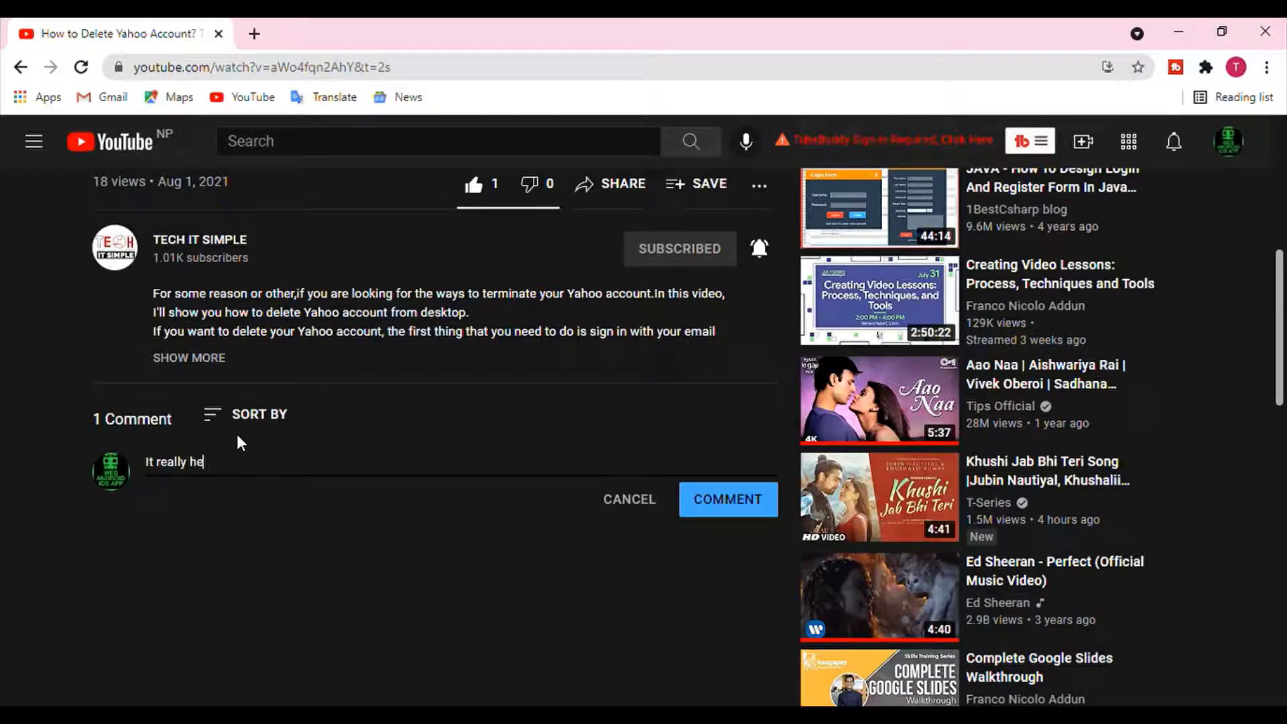
text(lped me. Th)
text(ank you.)
- Submit the comment "It really helped me. Thank you." under the video
click(729, 498)
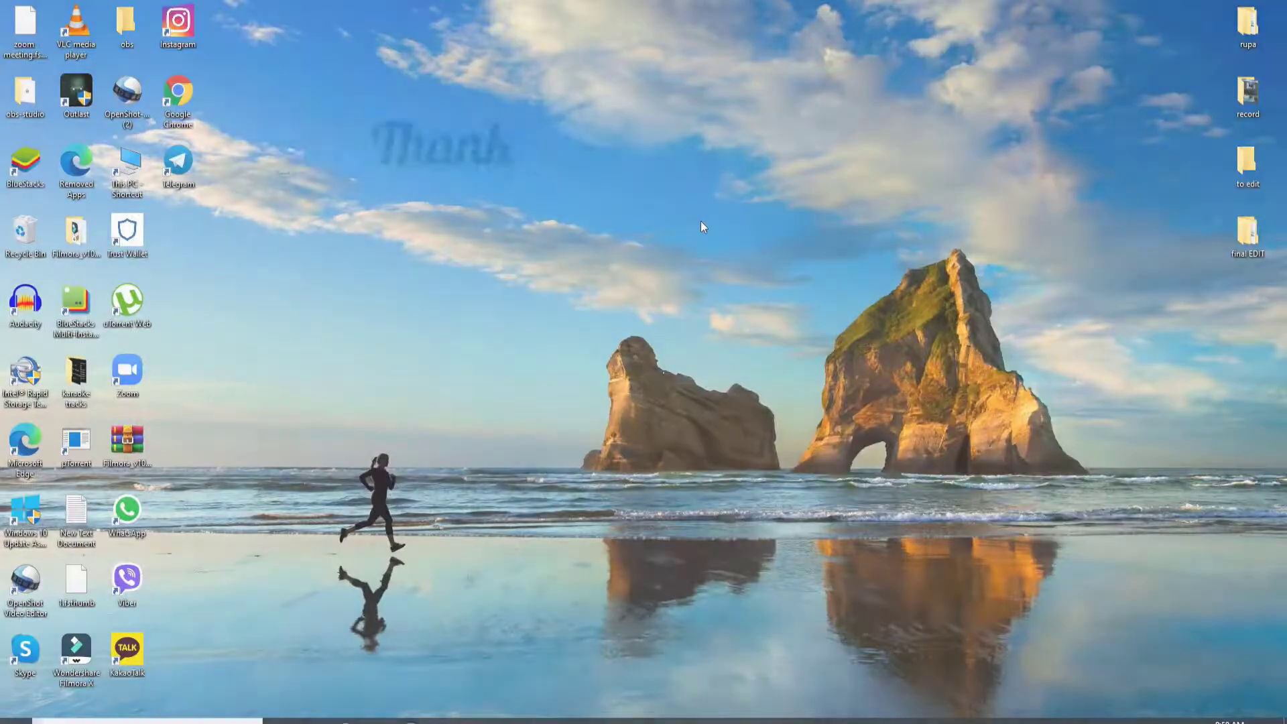